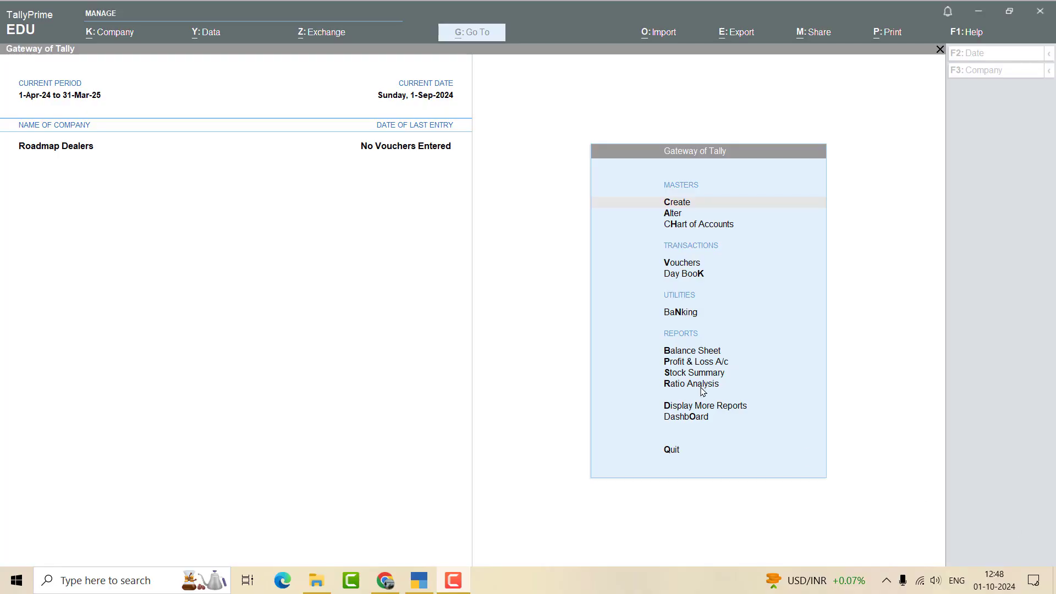
Activate the TallyPrime window showing the Gateway of Tally for Roadmap Dealers.
{"action": "left_click", "coordinate": [364, 281]}
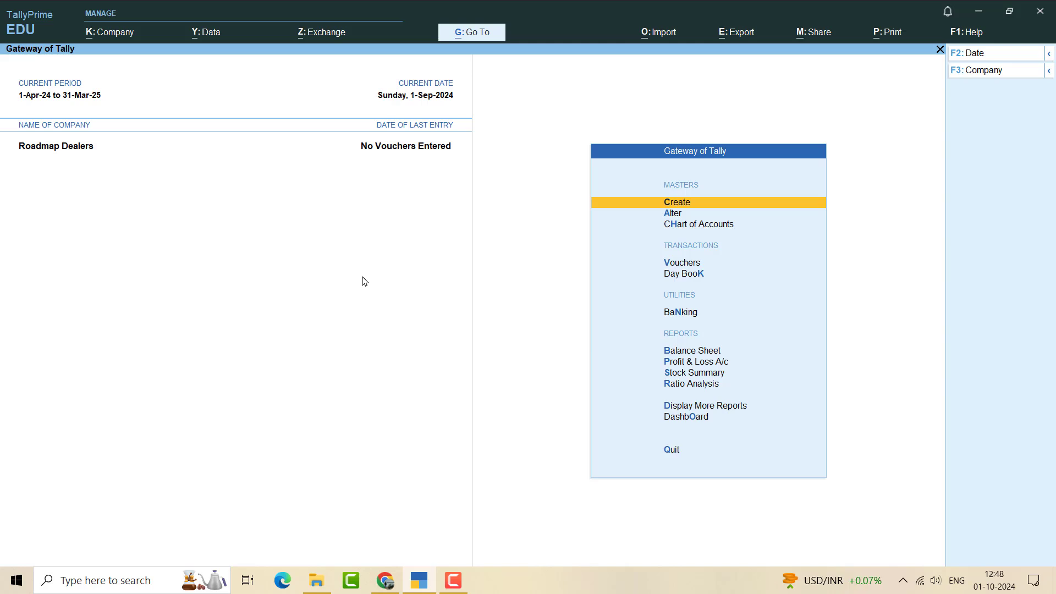
Start a company backup and set the destination to the Backup folder on drive D:\.
{"action": "key", "text": "alt+y"}
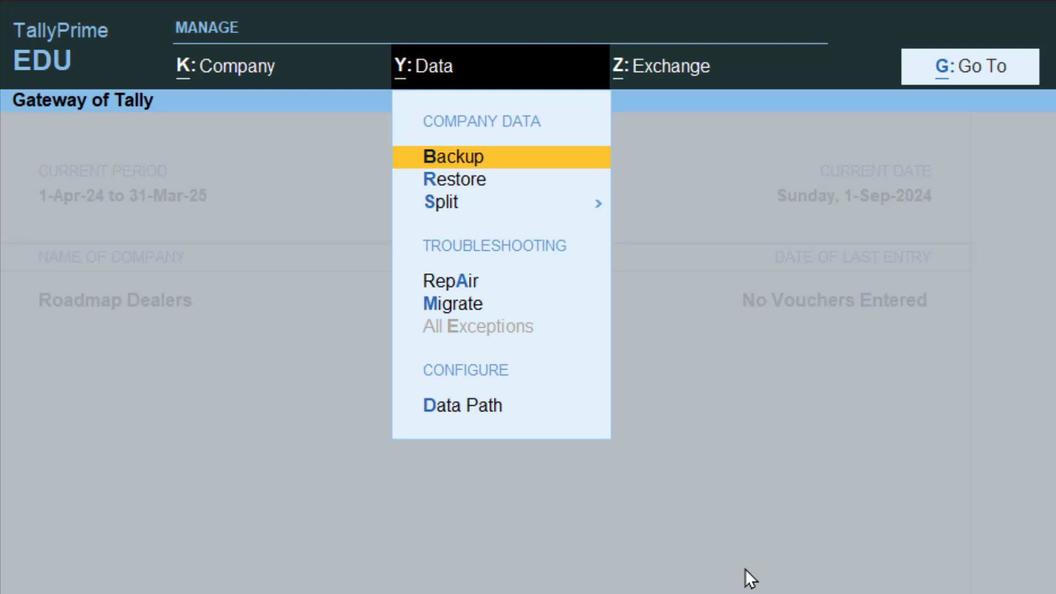
{"action": "key", "text": "Return"}
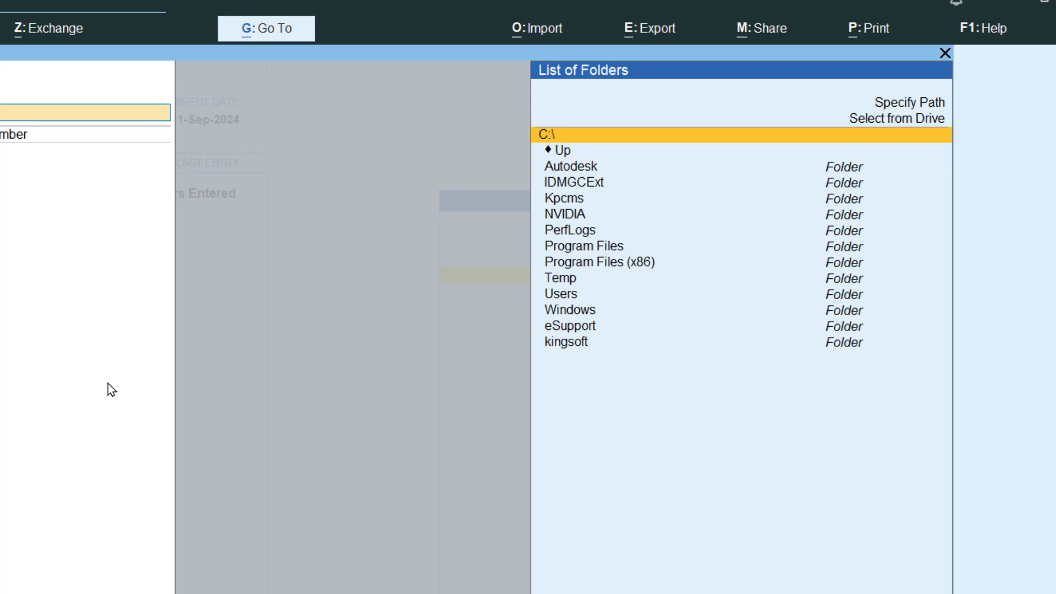
{"action": "key", "text": "Up"}
{"action": "key", "text": "Return"}
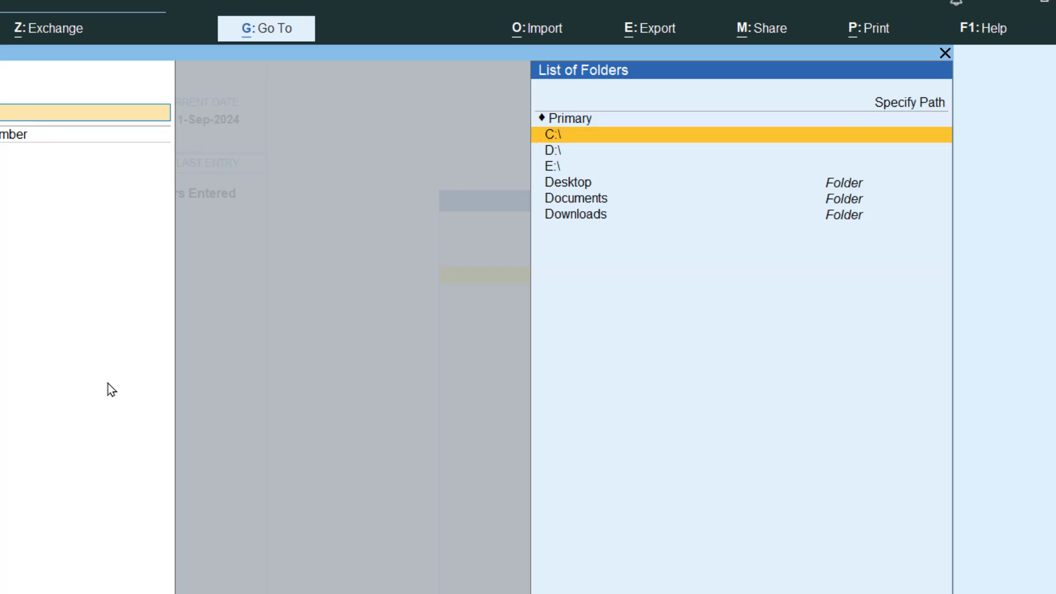
{"action": "key", "text": "Down"}
{"action": "key", "text": "Return"}
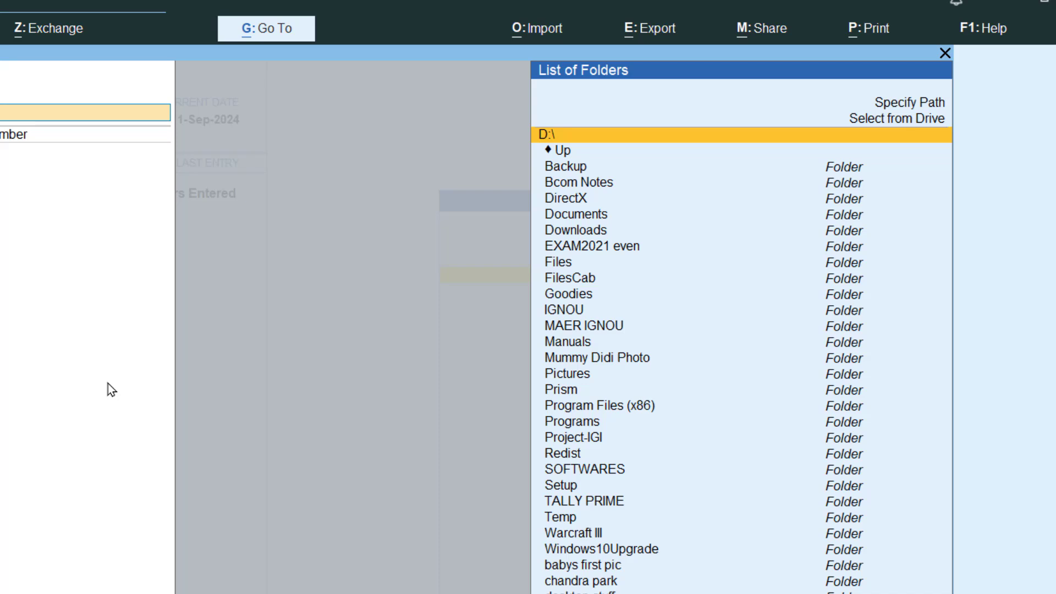
{"action": "key", "text": "Down"}
{"action": "key", "text": "Down"}
{"action": "key", "text": "Return"}
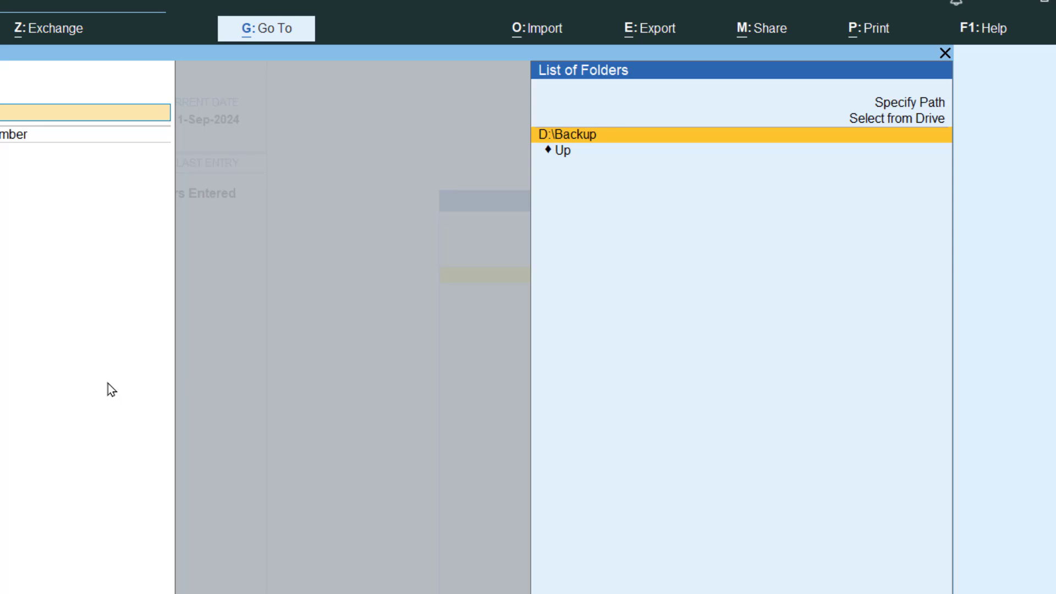
{"action": "key", "text": "Return"}
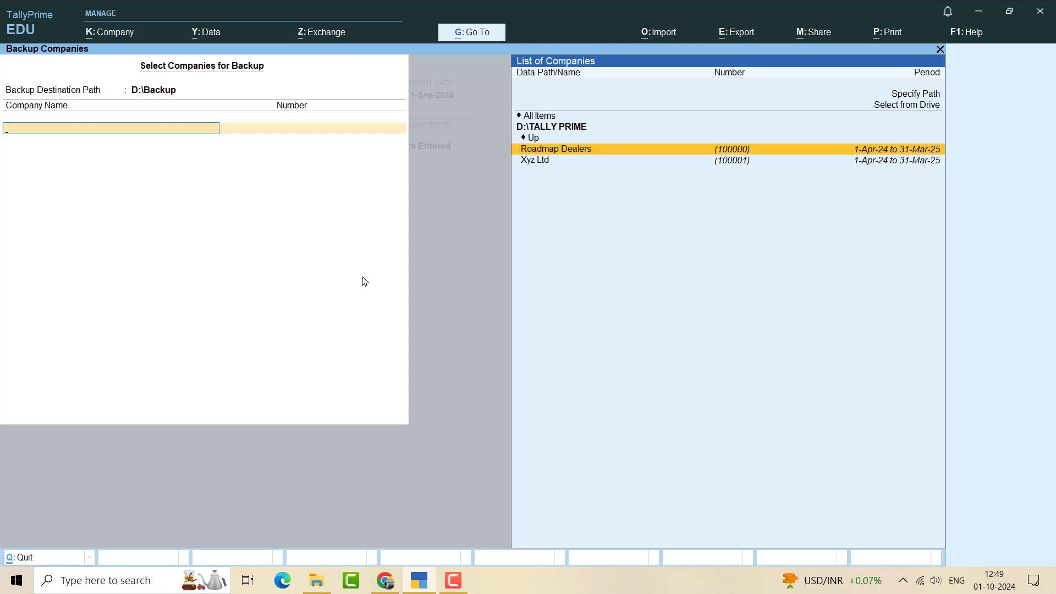
Select Roadmap Dealers and Xyz Ltd, end the list, and accept the backup to D:\Backup.
{"action": "key", "text": "Return"}
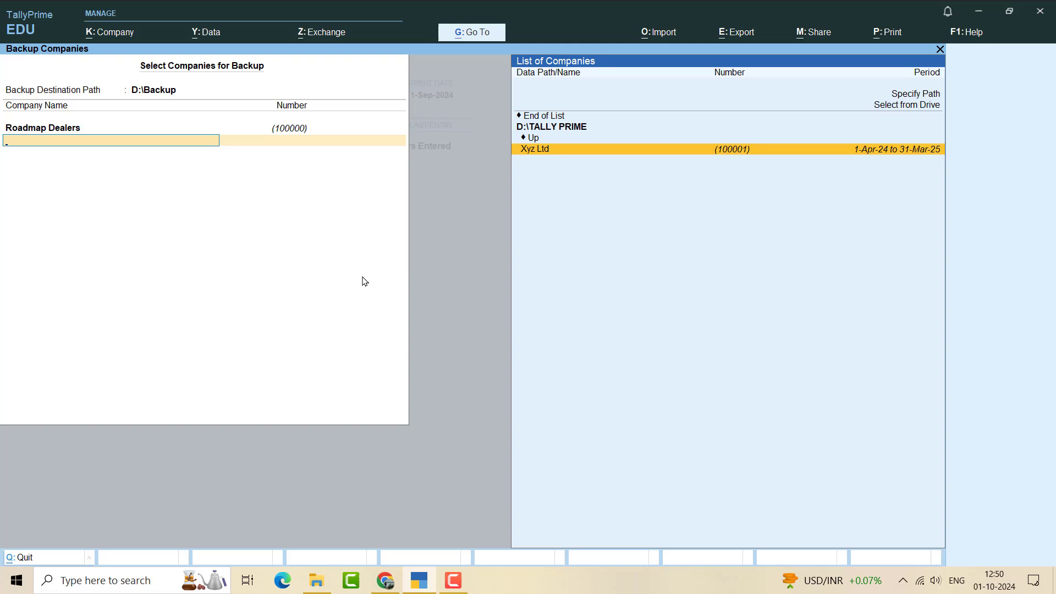
{"action": "key", "text": "Up"}
{"action": "key", "text": "Up"}
{"action": "key", "text": "Up"}
{"action": "key", "text": "Down"}
{"action": "key", "text": "Down"}
{"action": "key", "text": "Down"}
{"action": "key", "text": "Up"}
{"action": "key", "text": "Down"}
{"action": "key", "text": "Return"}
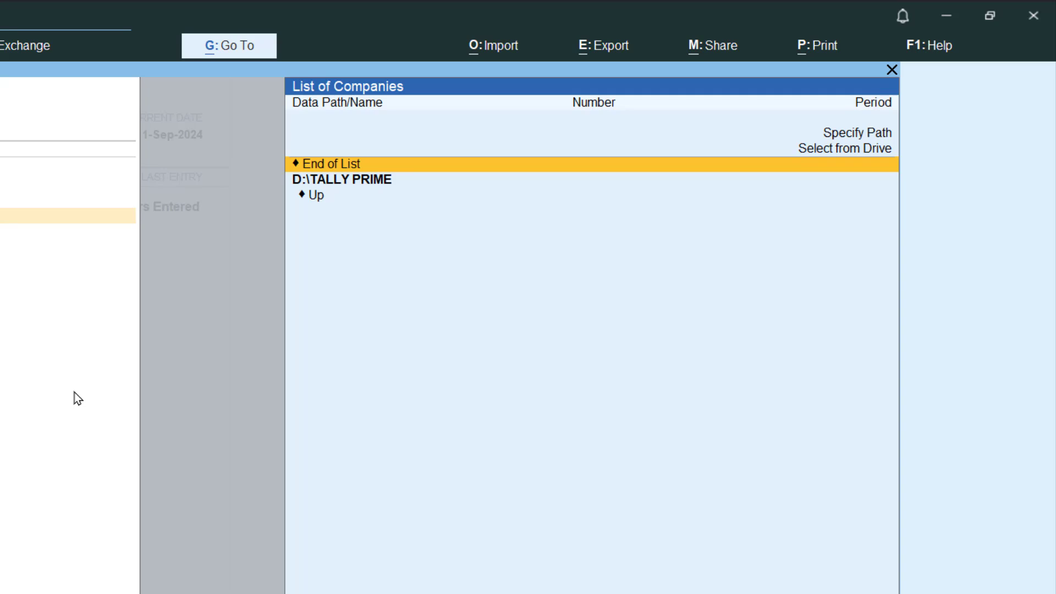
{"action": "key", "text": "Return"}
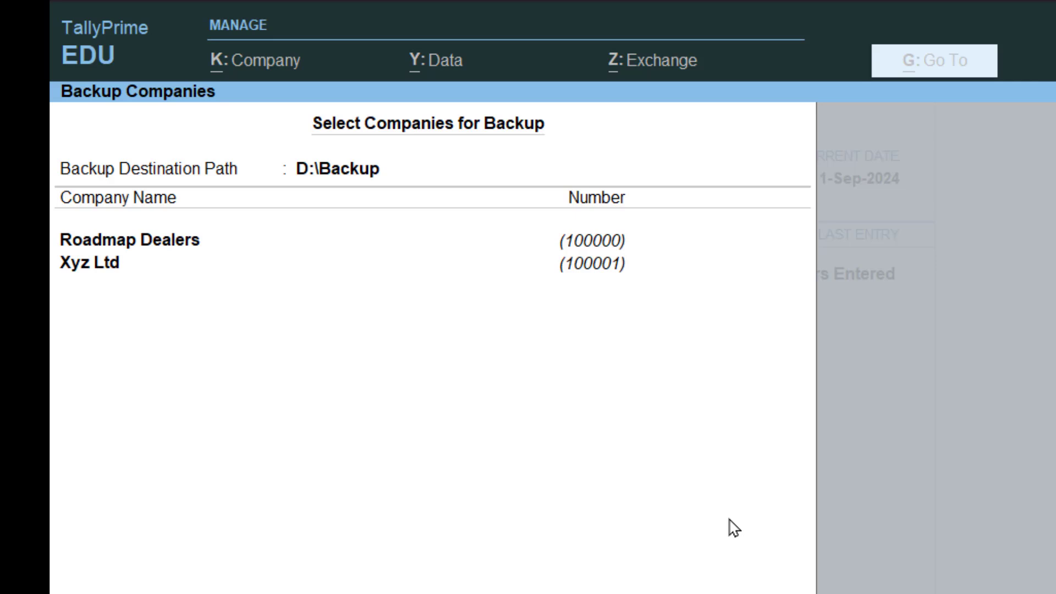
{"action": "key", "text": "Return"}
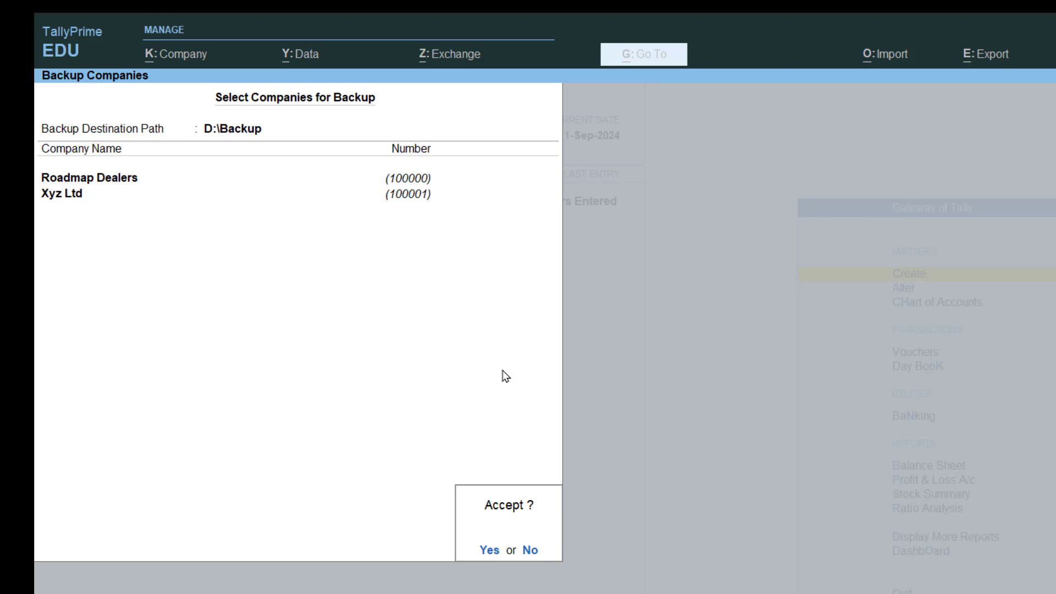
{"action": "key", "text": "Return"}
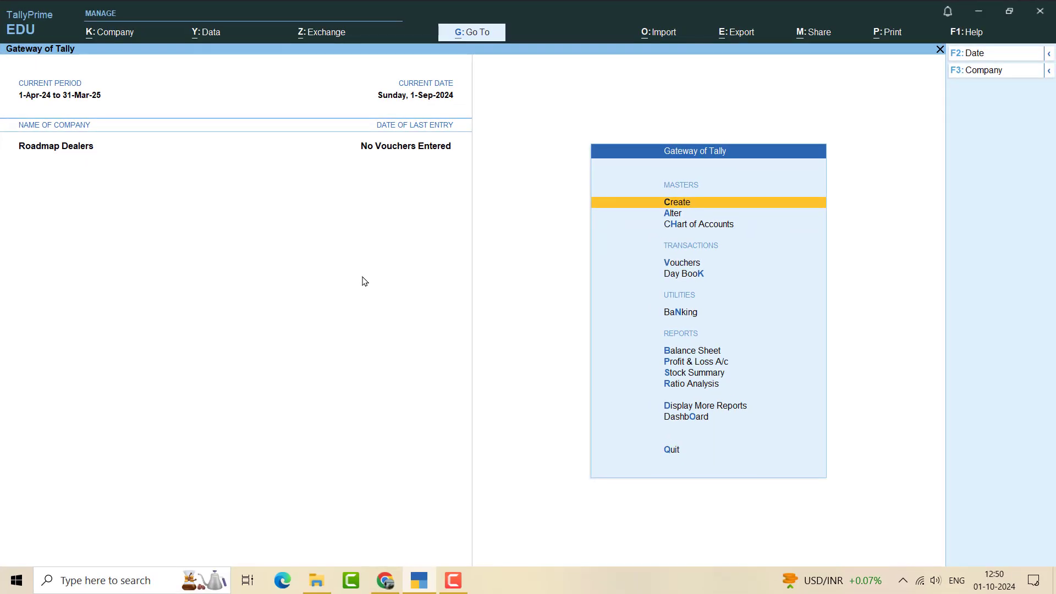
Check in File Explorer that D:\Backup holds TBK1800_100000 and TBK1800_100001, then return to TallyPrime.
{"action": "key", "text": "alt+Tab"}
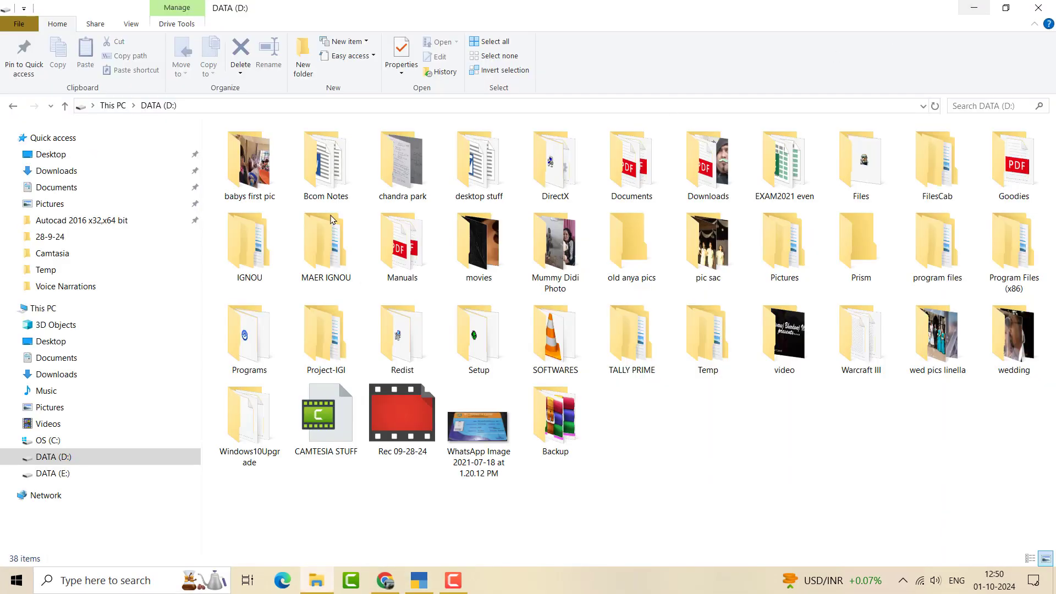
{"action": "left_click", "coordinate": [63, 461]}
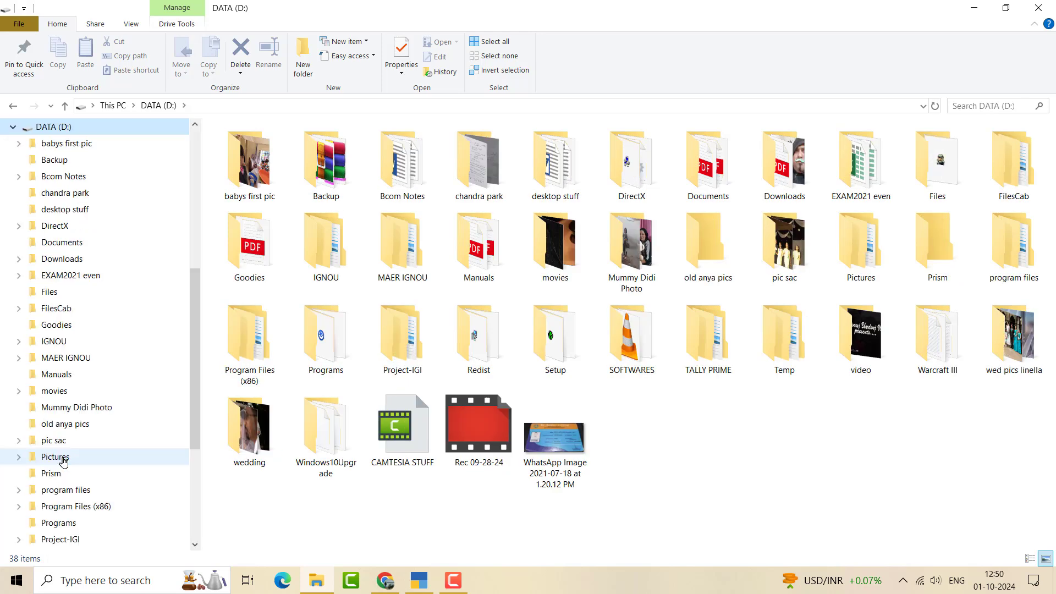
{"action": "double_click", "coordinate": [333, 168]}
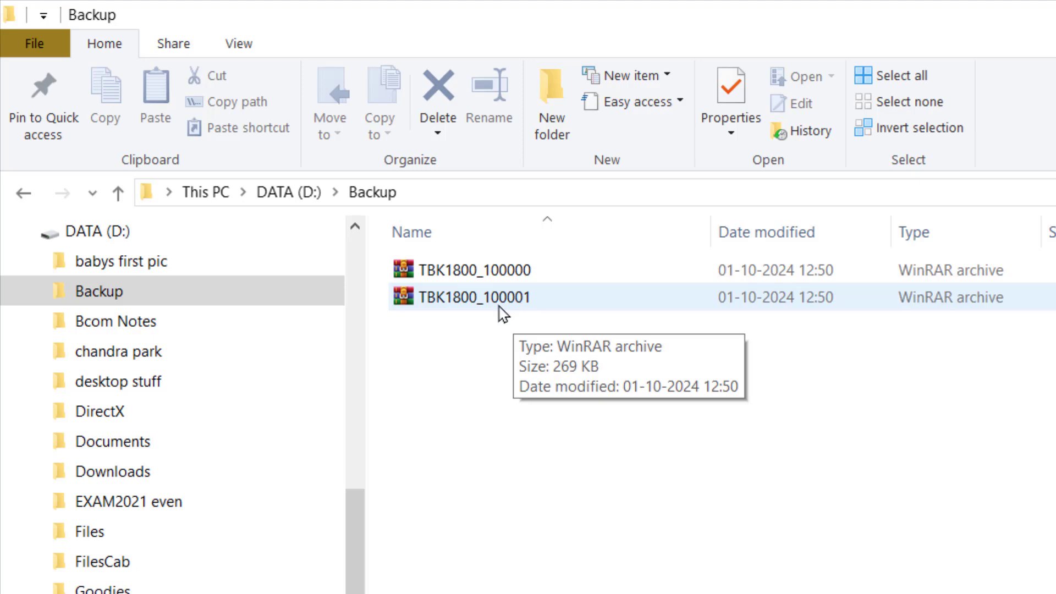
{"action": "left_click", "coordinate": [499, 308]}
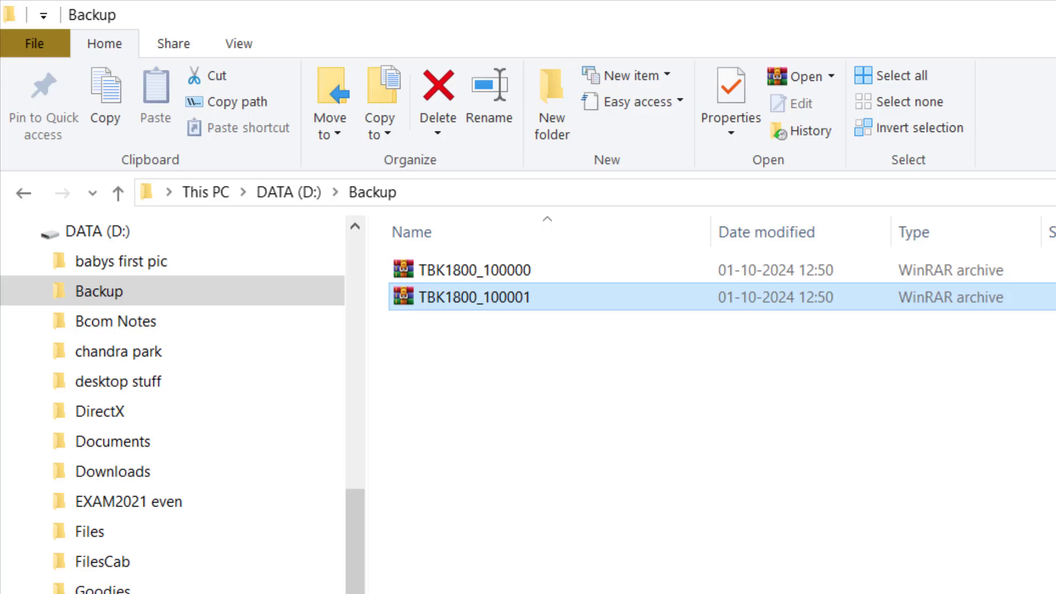
{"action": "left_click", "coordinate": [425, 586]}
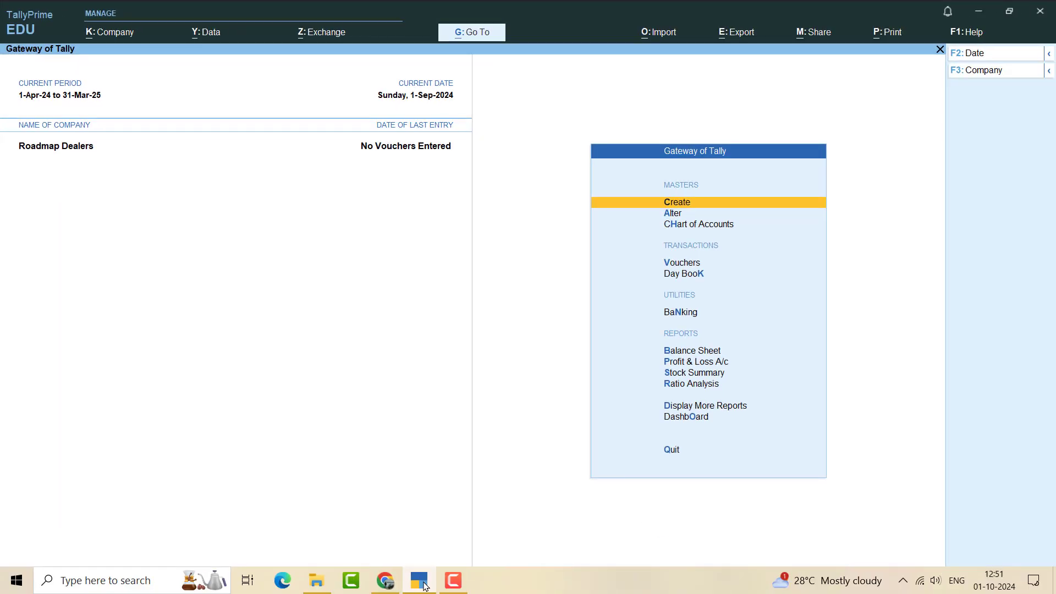
Delete the Roadmap Dealers company from its alteration screen.
{"action": "key", "text": "alt+k"}
{"action": "key", "text": "a"}
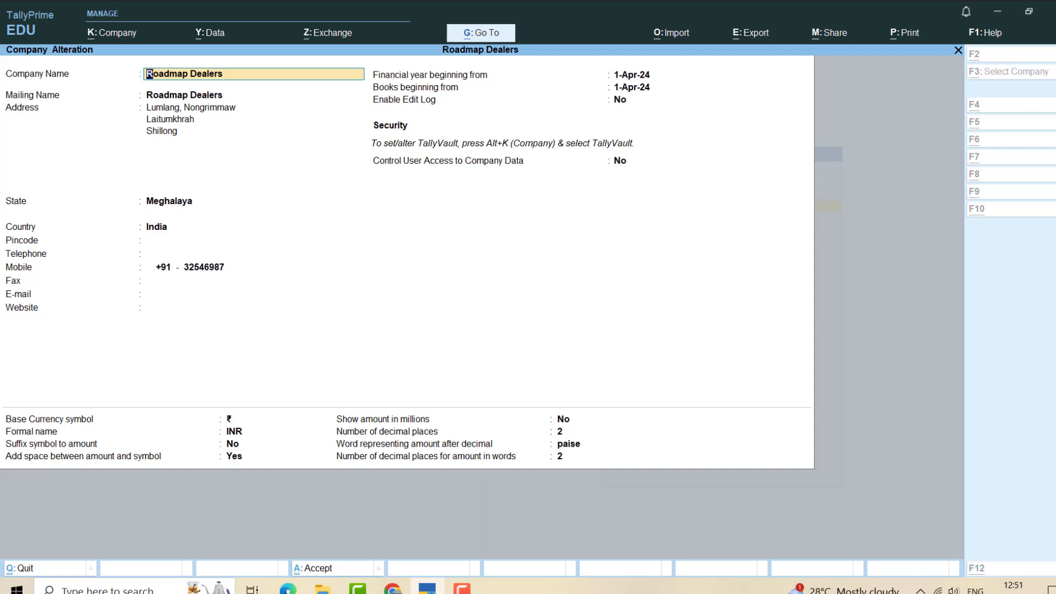
{"action": "key", "text": "alt+d"}
{"action": "key", "text": "Return"}
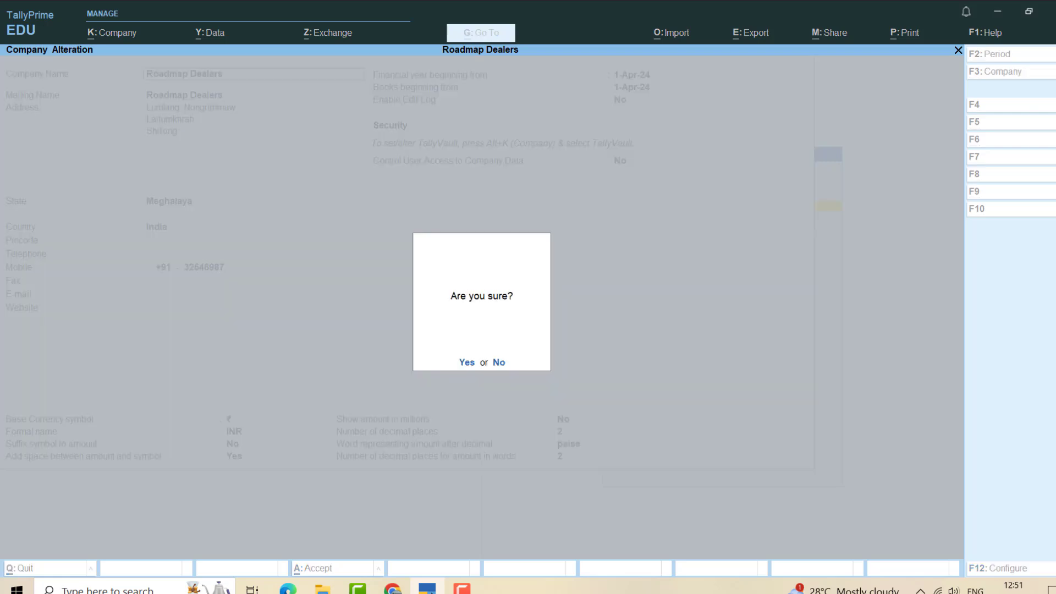
{"action": "key", "text": "Return"}
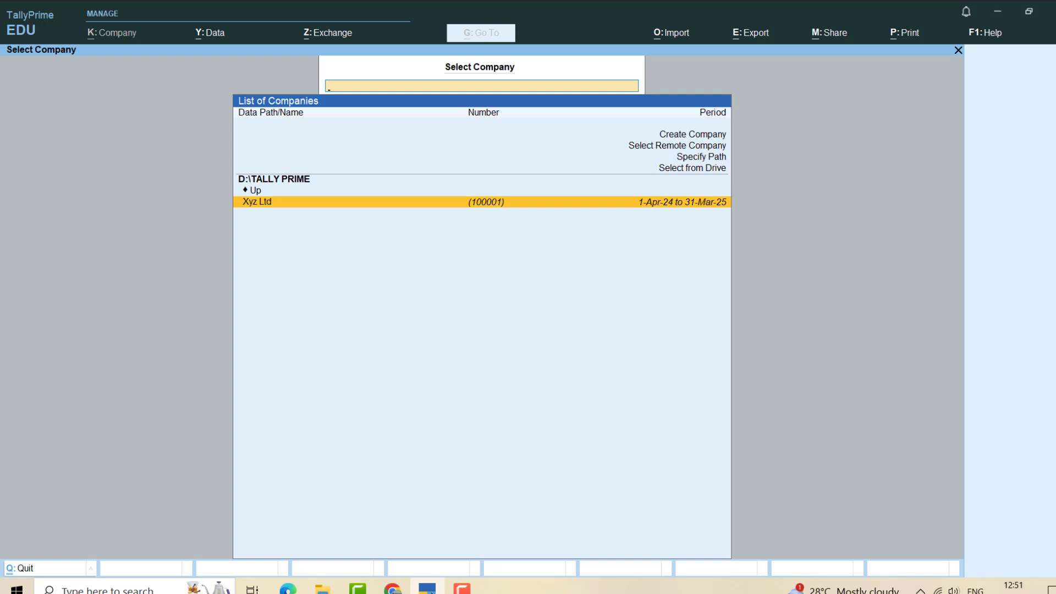
Load Xyz Ltd and permanently delete it, confirming both prompts.
{"action": "key", "text": "Return"}
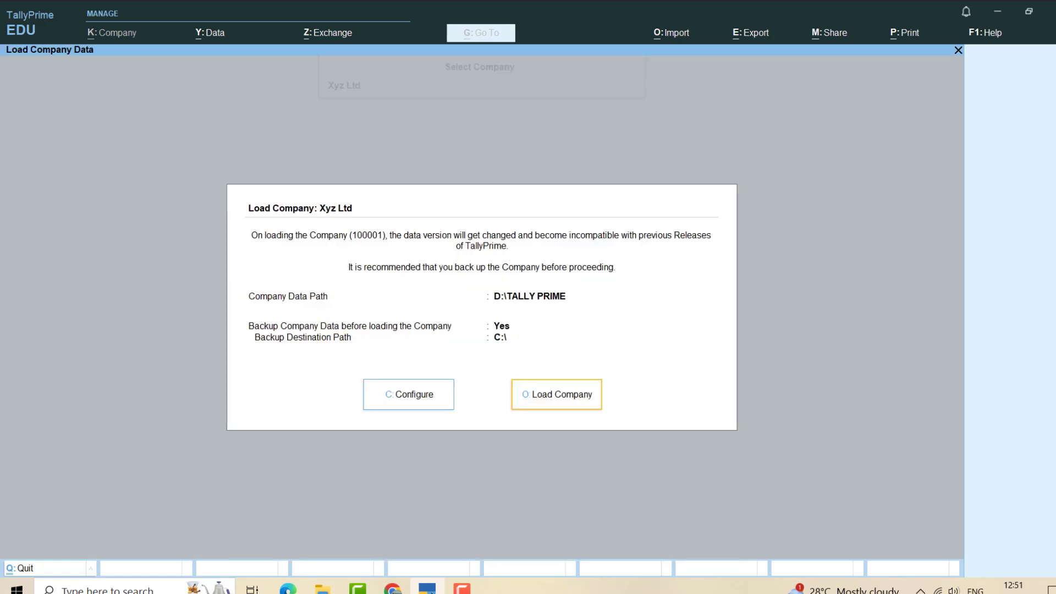
{"action": "key", "text": "Return"}
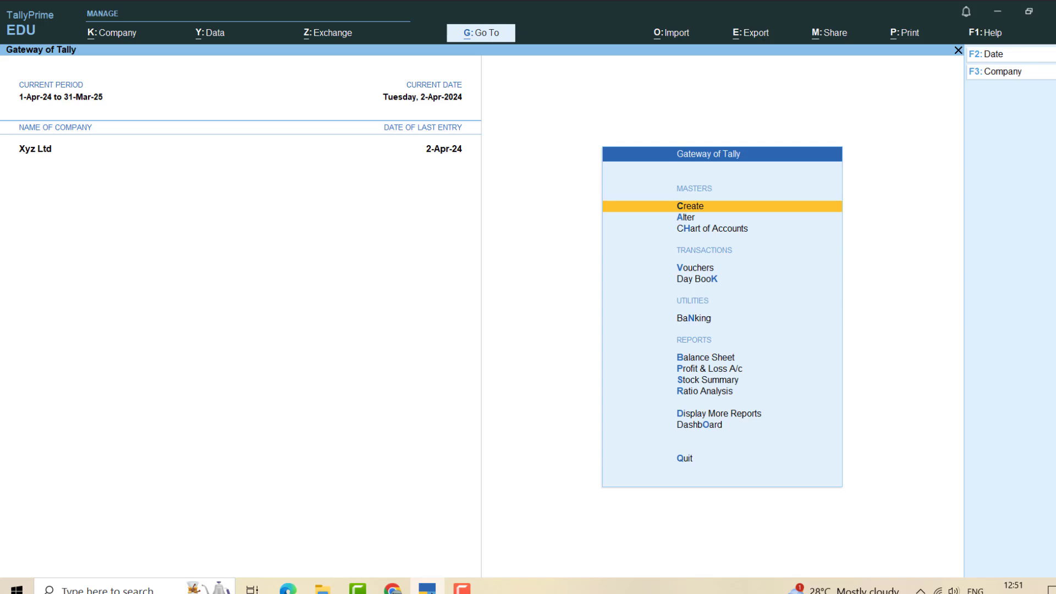
{"action": "key", "text": "alt+k"}
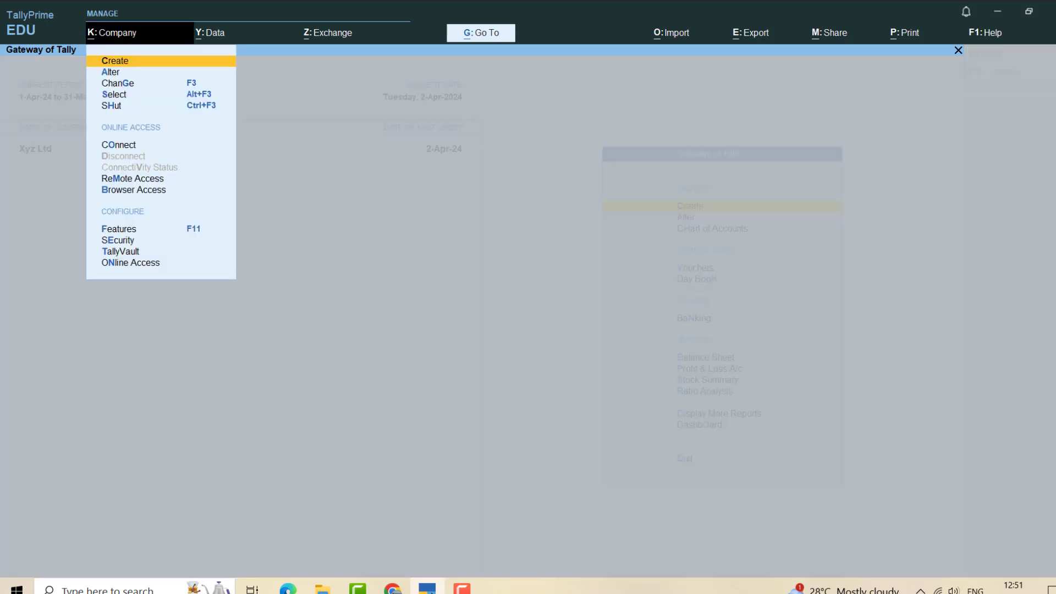
{"action": "key", "text": "a"}
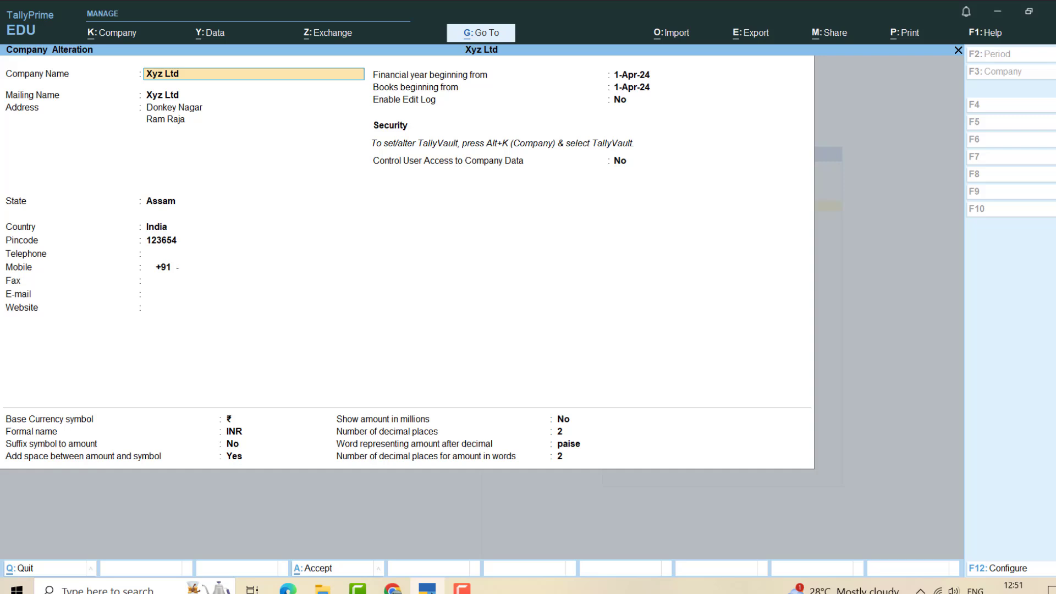
{"action": "key", "text": "alt+d"}
{"action": "key", "text": "y"}
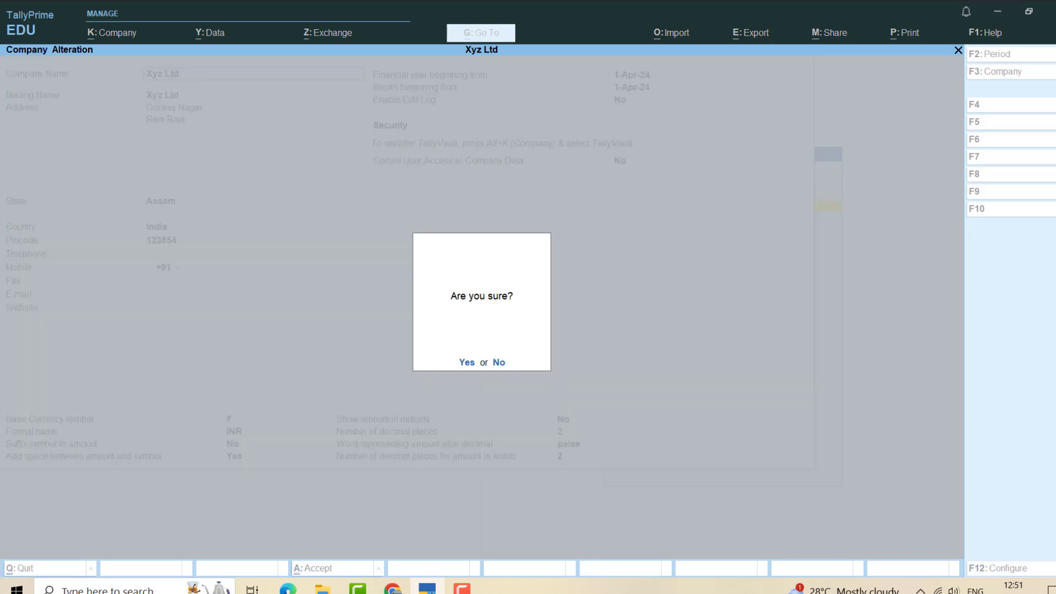
{"action": "key", "text": "y"}
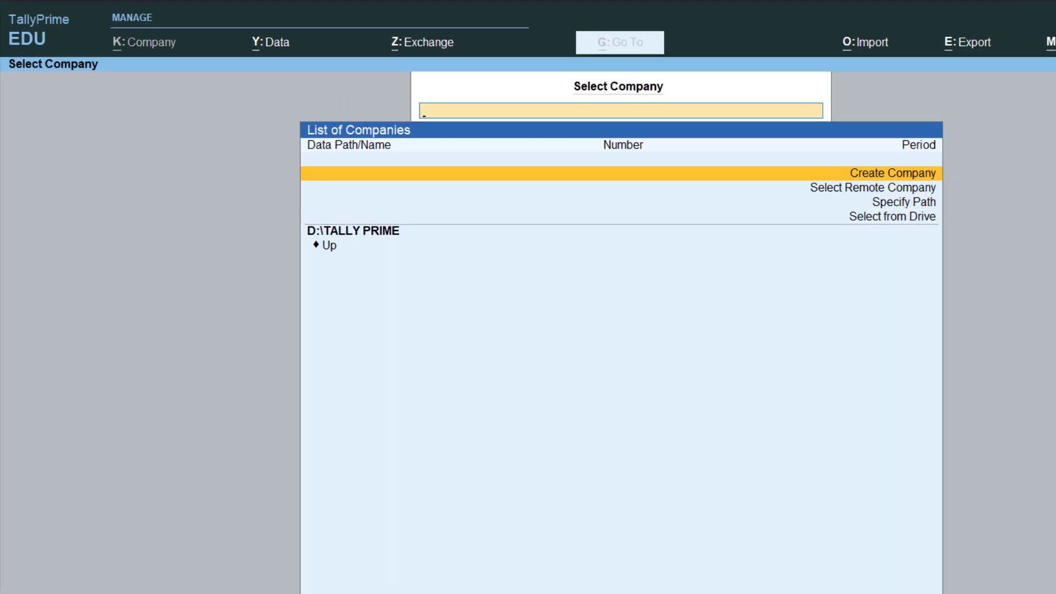
Start a restore from D:\Backup and pick Roadmap Dealers from the backed-up companies.
{"action": "key", "text": "alt+y"}
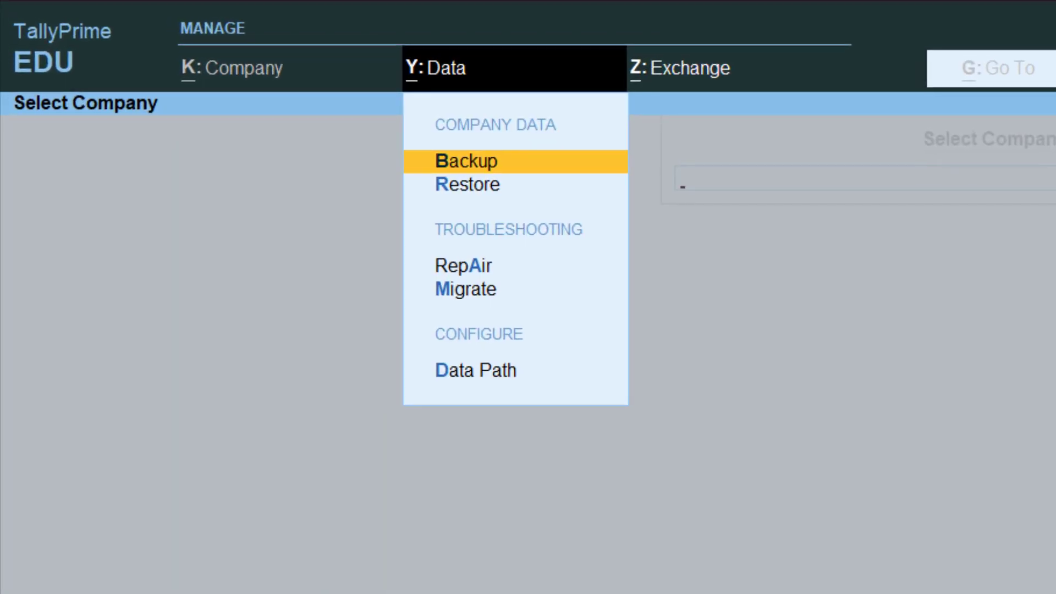
{"action": "key", "text": "r"}
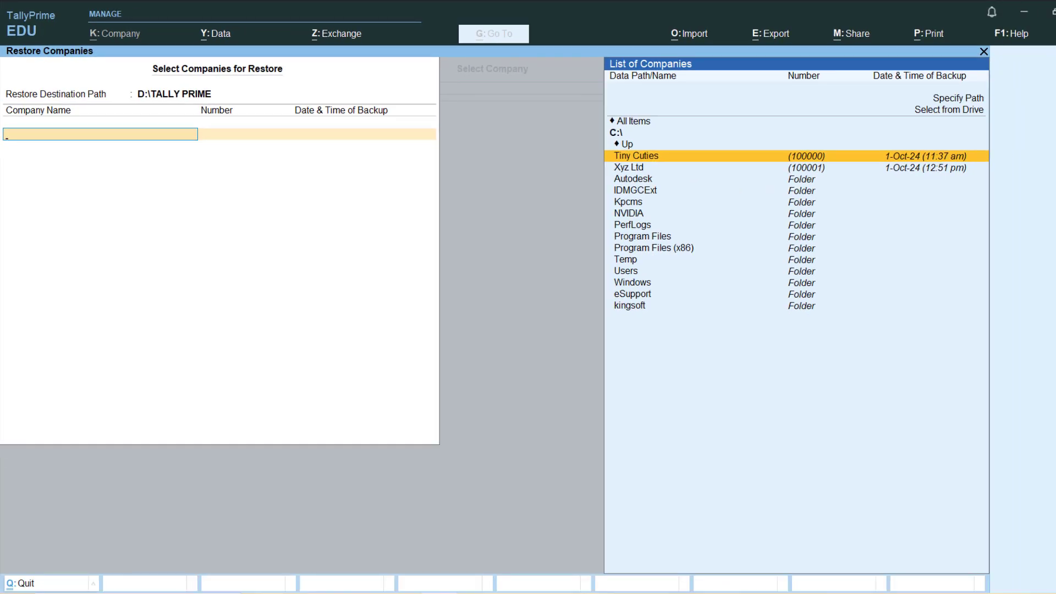
{"action": "key", "text": "Up"}
{"action": "key", "text": "Return"}
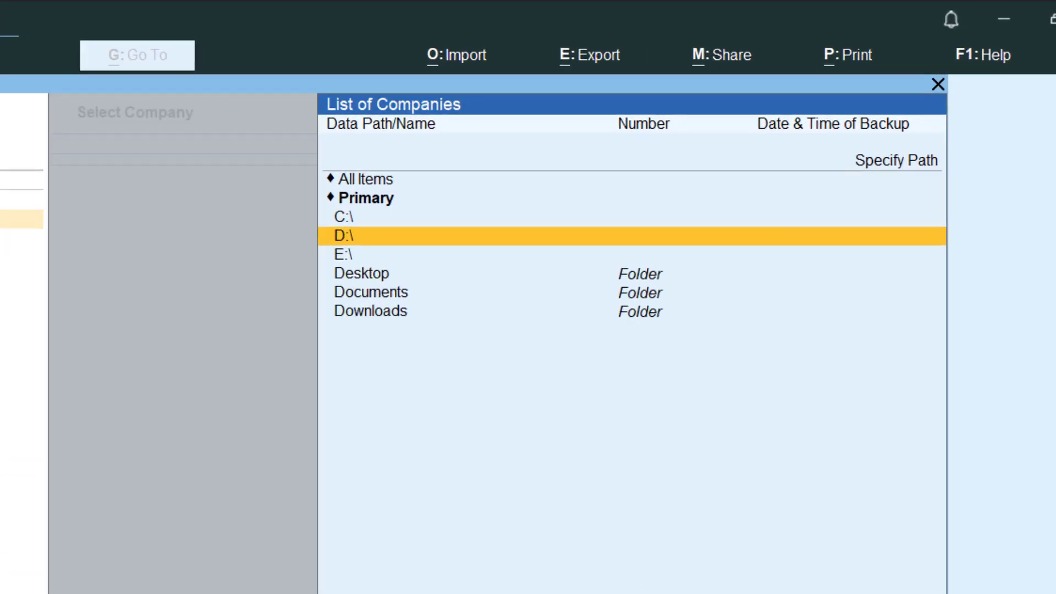
{"action": "key", "text": "Return"}
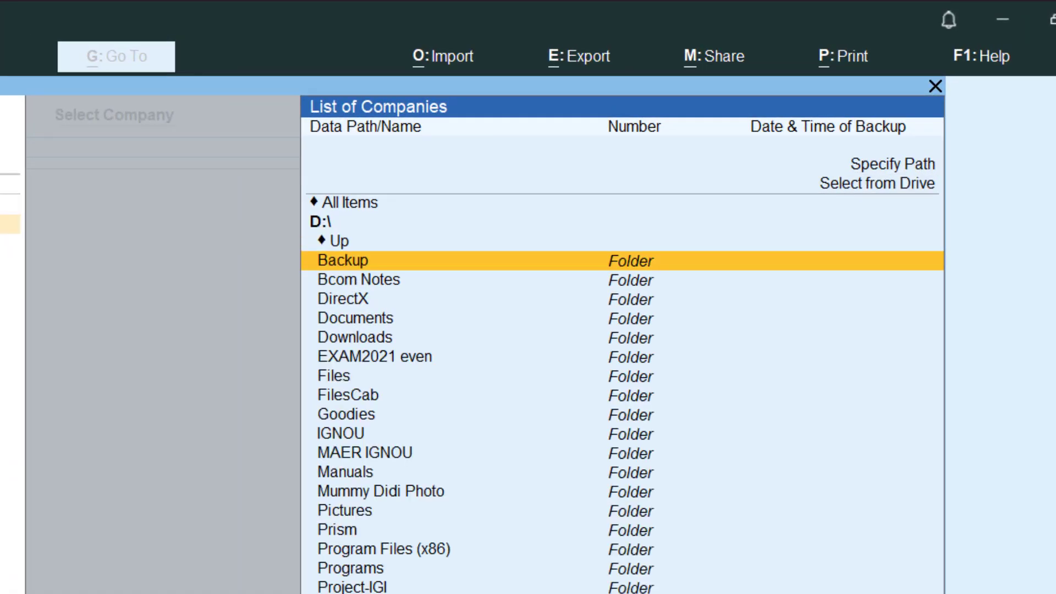
{"action": "key", "text": "Return"}
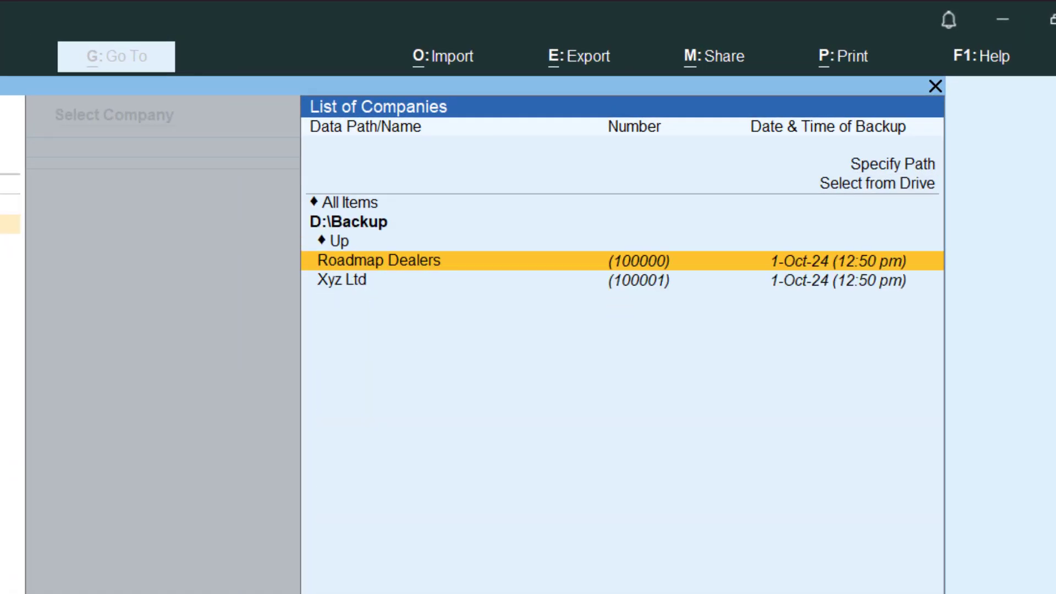
{"action": "key", "text": "Down"}
{"action": "key", "text": "Up"}
{"action": "key", "text": "Down"}
{"action": "key", "text": "Up"}
{"action": "key", "text": "Return"}
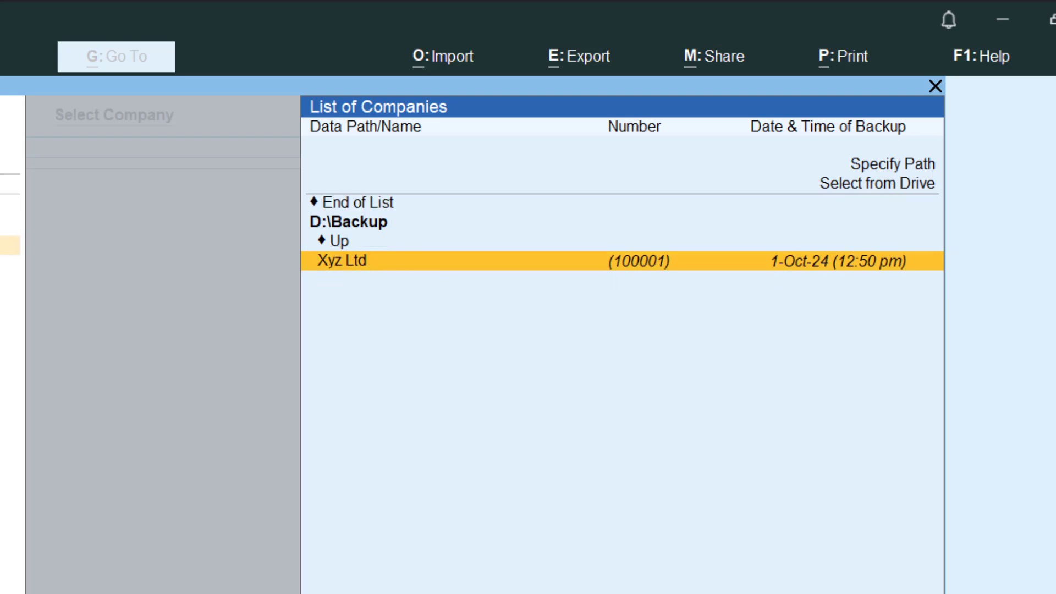
Accept the Roadmap Dealers restore and load the restored company.
{"action": "key", "text": "Up"}
{"action": "key", "text": "Up"}
{"action": "key", "text": "Up"}
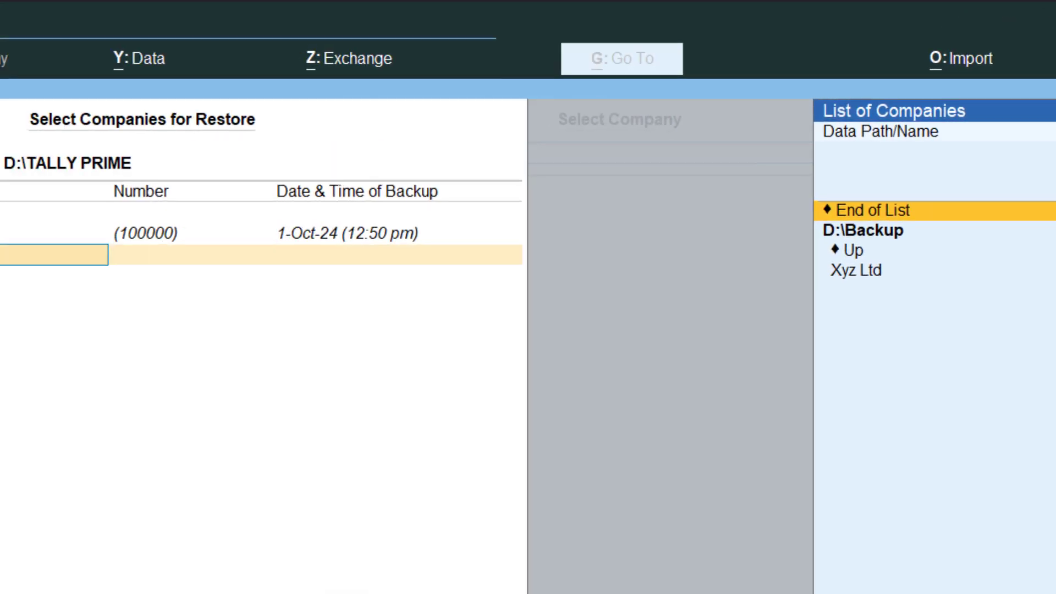
{"action": "key", "text": "Return"}
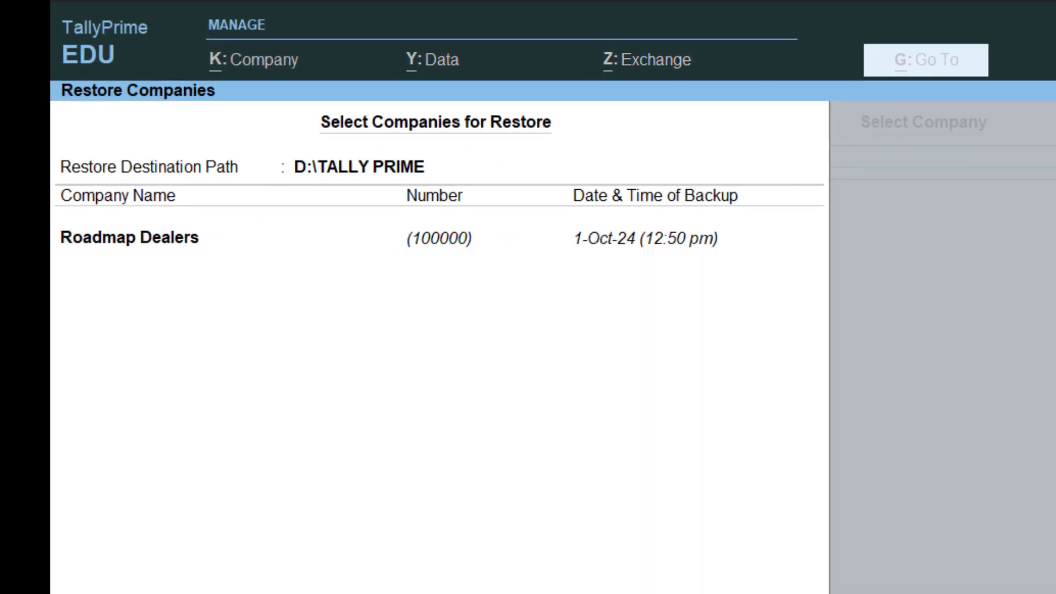
{"action": "key", "text": "ctrl+a"}
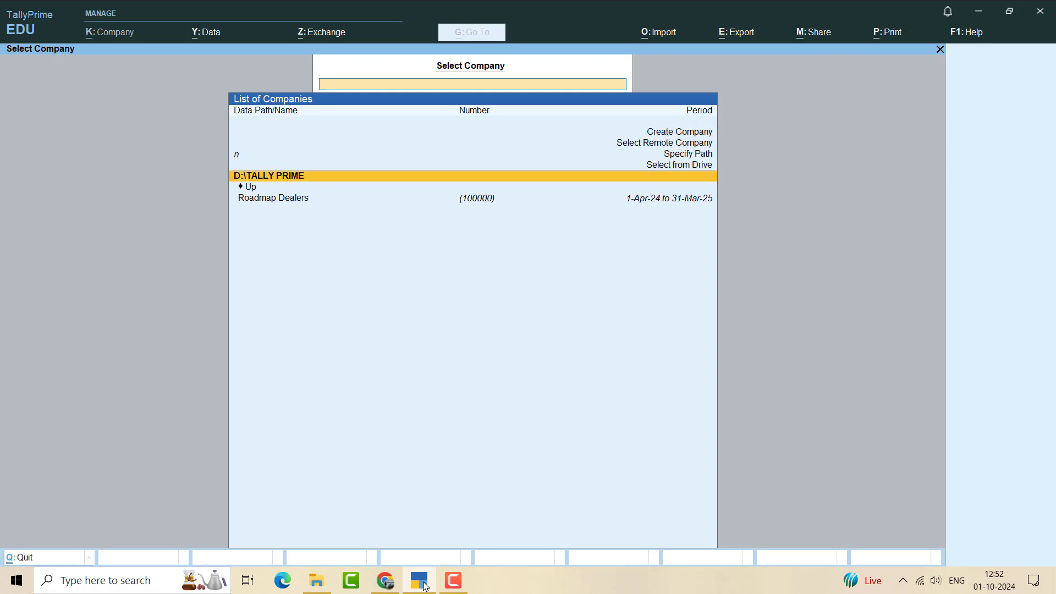
{"action": "key", "text": "Return"}
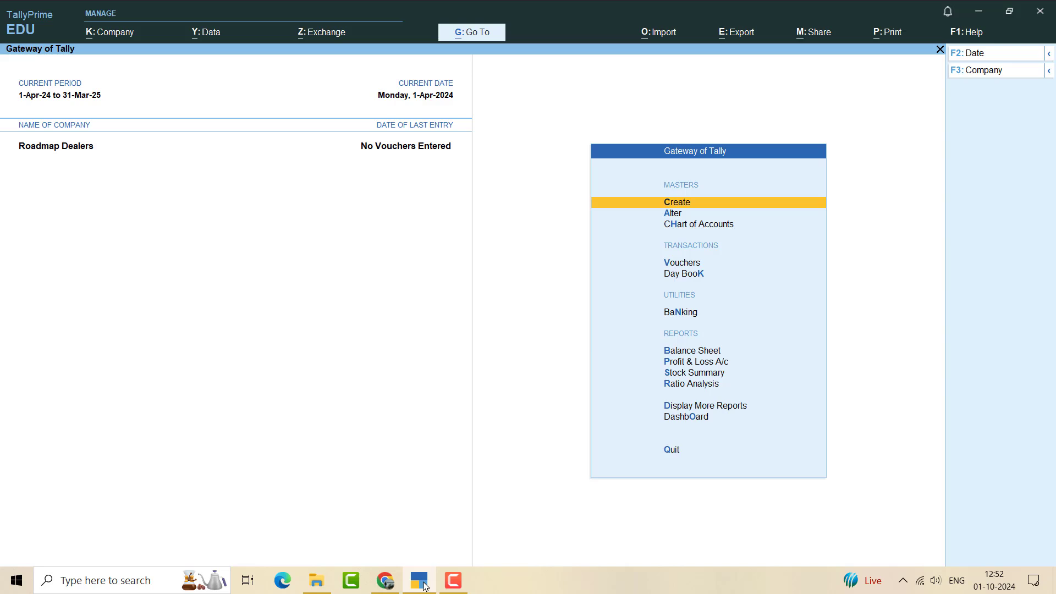
Start another company restore with D:\Backup as the source folder.
{"action": "key", "text": "alt+y"}
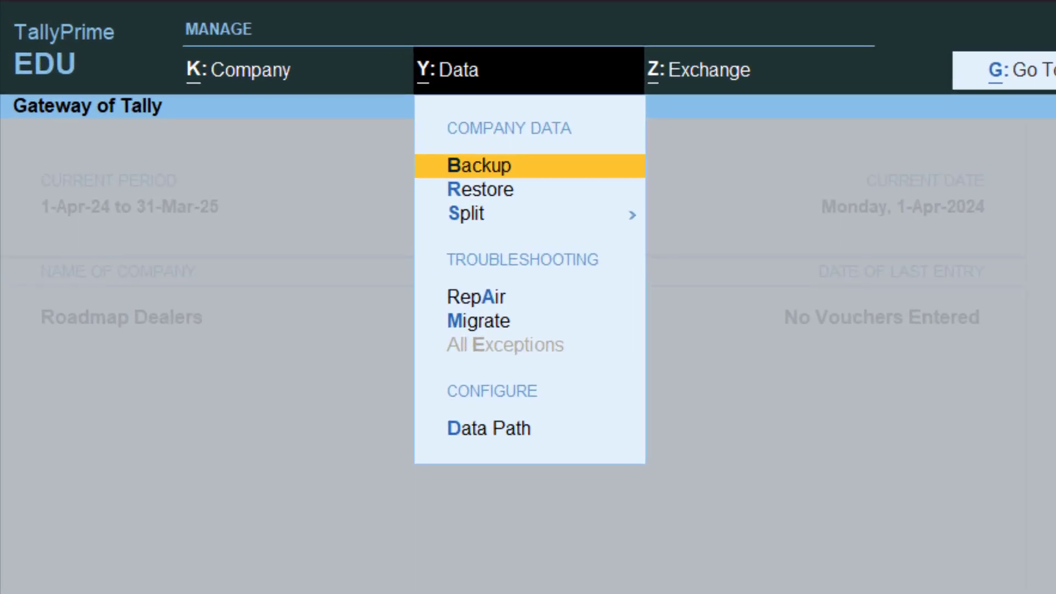
{"action": "key", "text": "Down"}
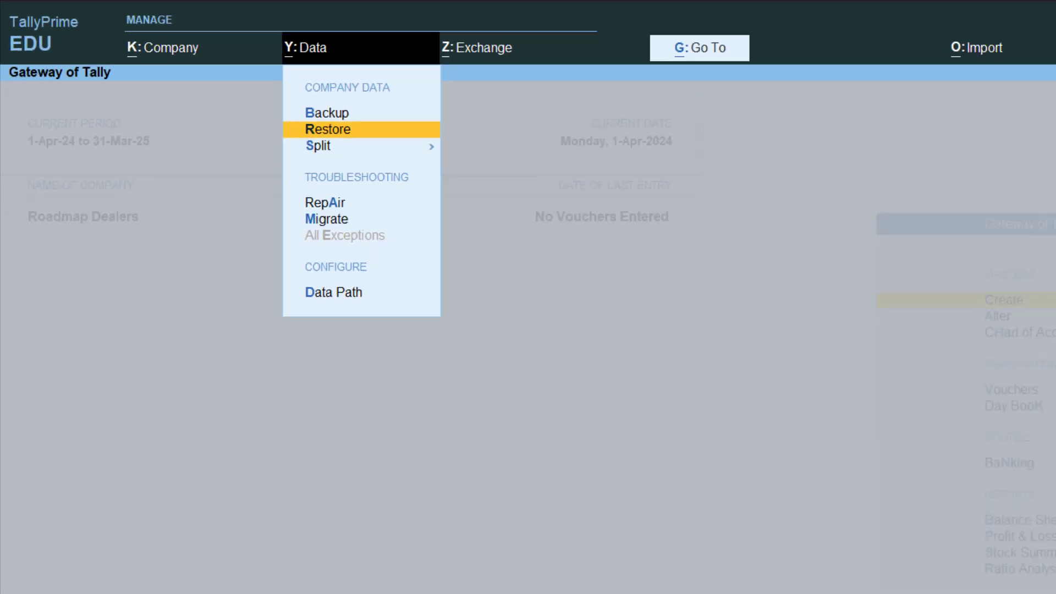
{"action": "key", "text": "Return"}
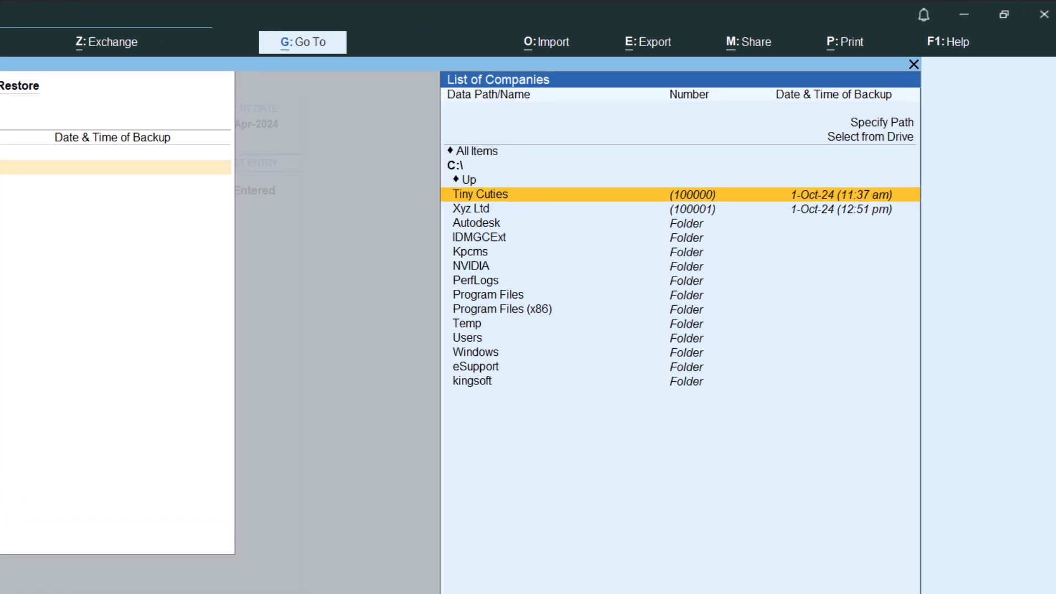
{"action": "key", "text": "Up"}
{"action": "key", "text": "Return"}
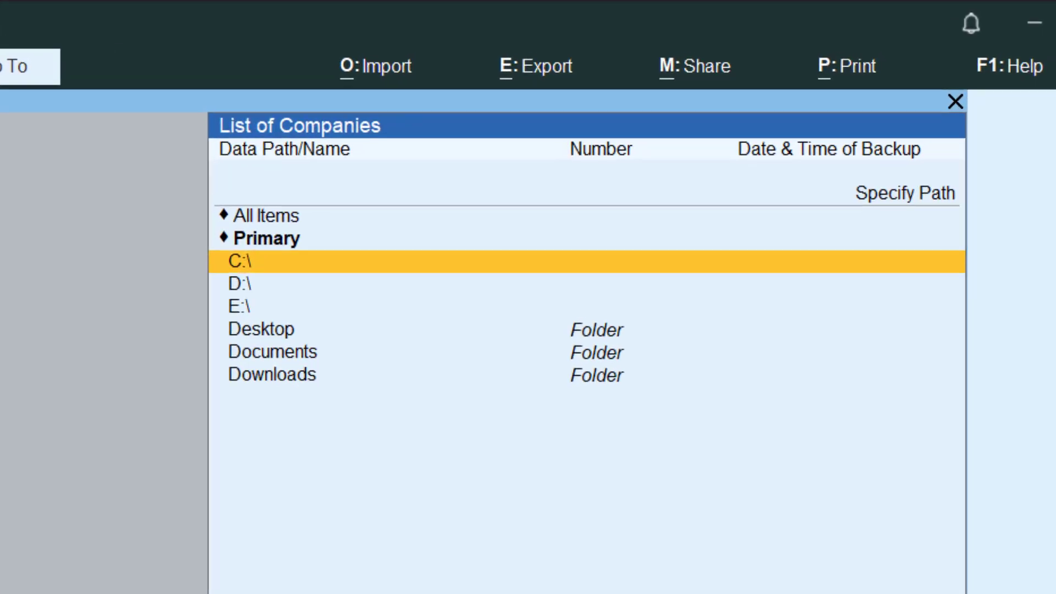
{"action": "key", "text": "Down"}
{"action": "key", "text": "Return"}
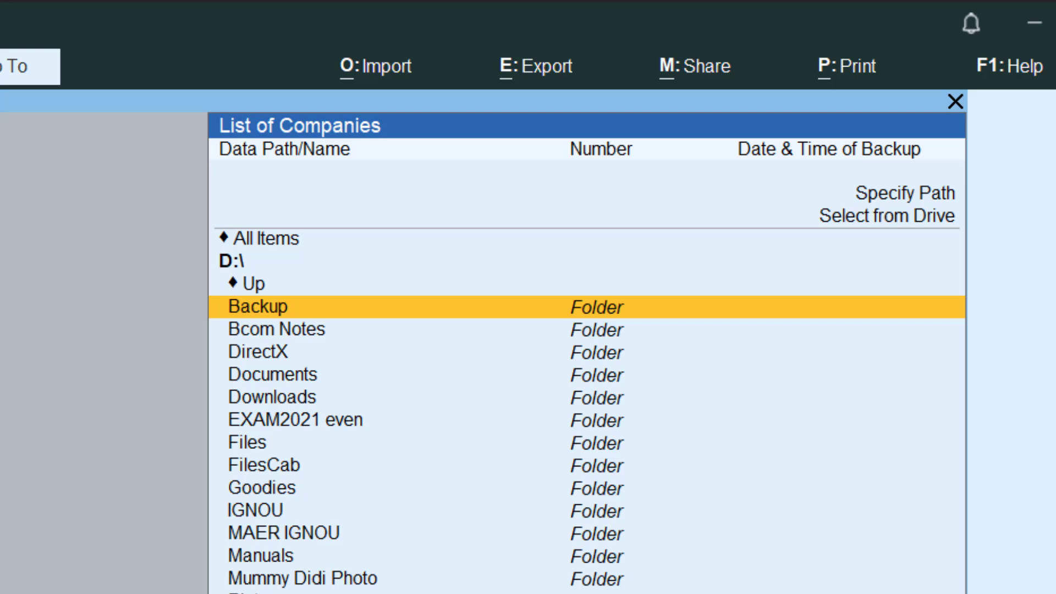
{"action": "key", "text": "Return"}
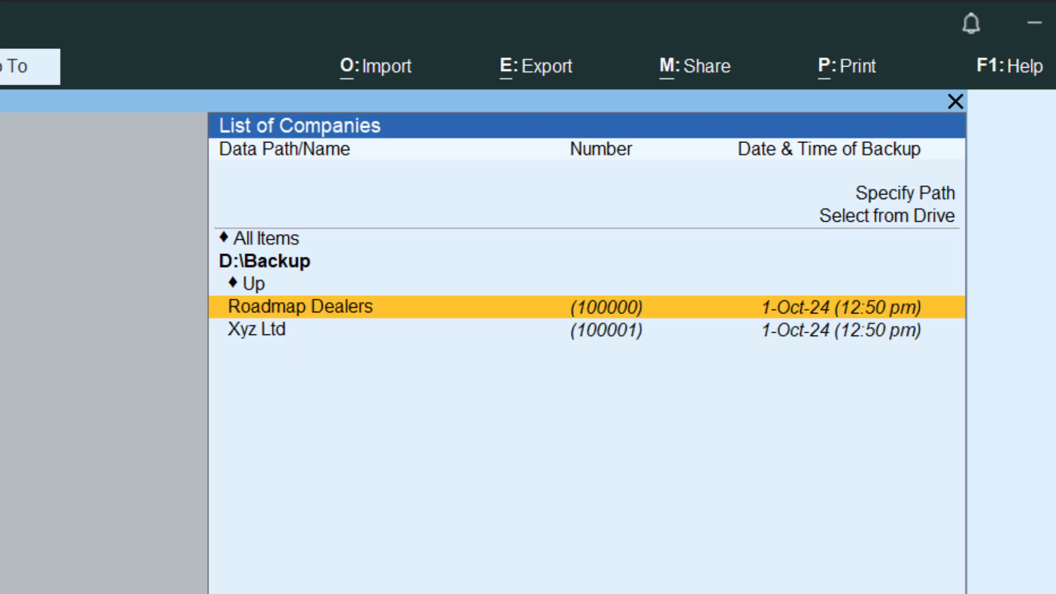
Select Xyz Ltd (100001) for restore and close the company list.
{"action": "key", "text": "Down"}
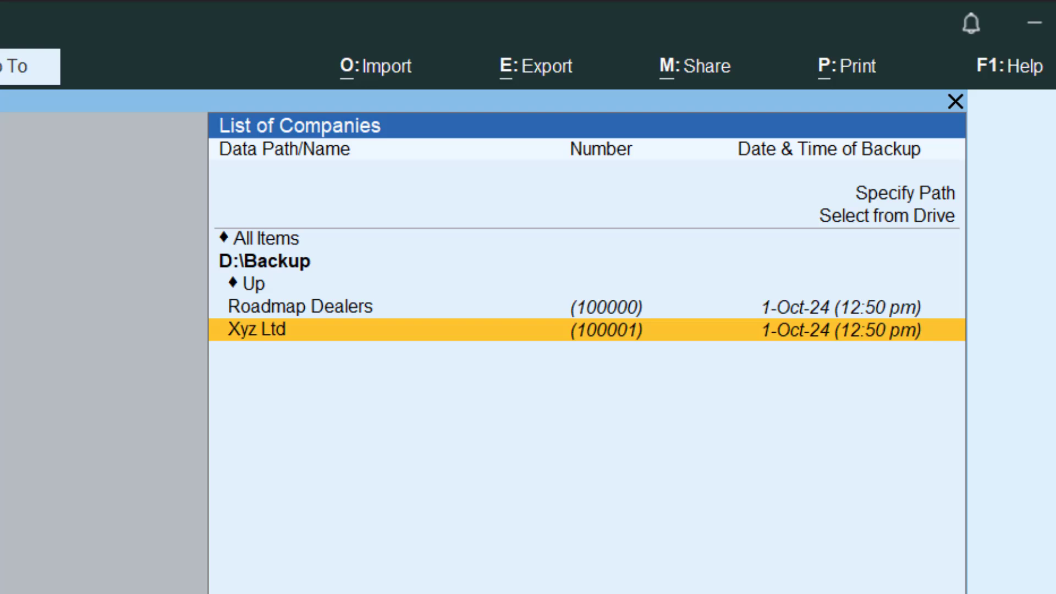
{"action": "key", "text": "Return"}
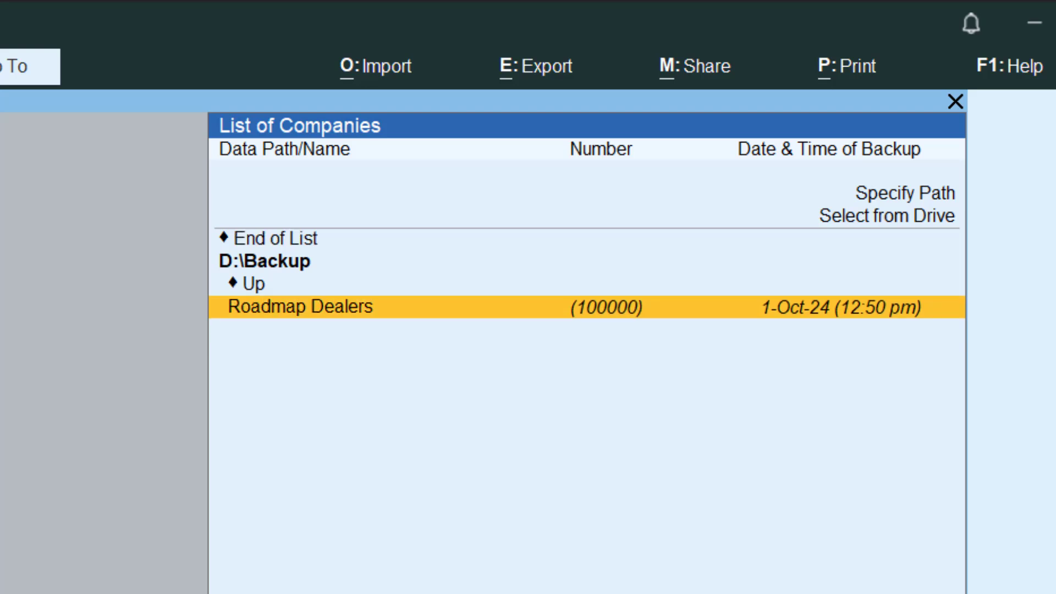
{"action": "key", "text": "Up"}
{"action": "key", "text": "Up"}
{"action": "key", "text": "Return"}
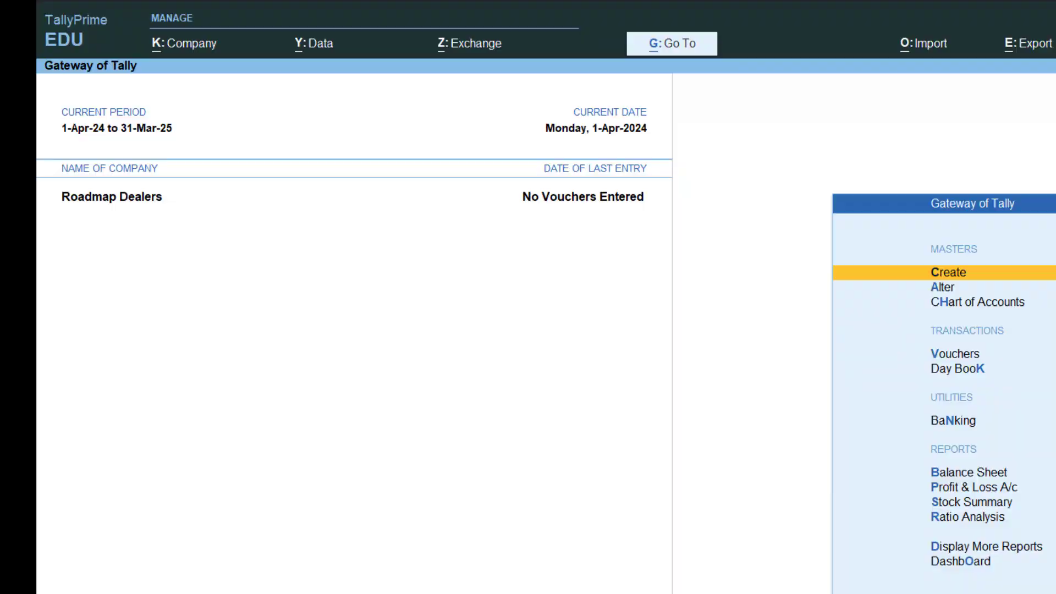
Open the company list and confirm Roadmap Dealers and Xyz Ltd both appear under D:\TALLY PRIME.
{"action": "key", "text": "alt+k"}
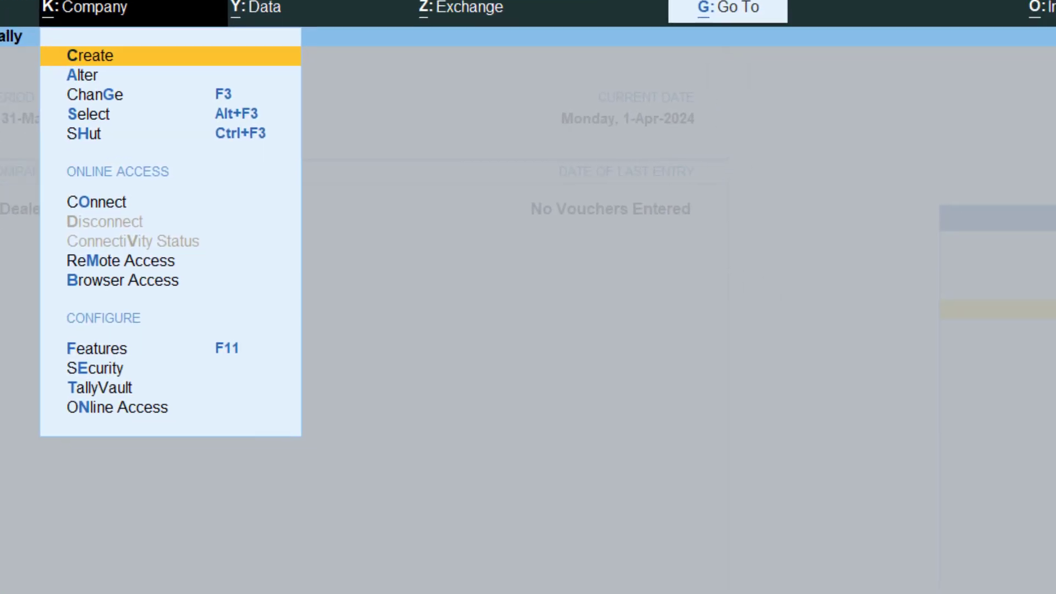
{"action": "key", "text": "s"}
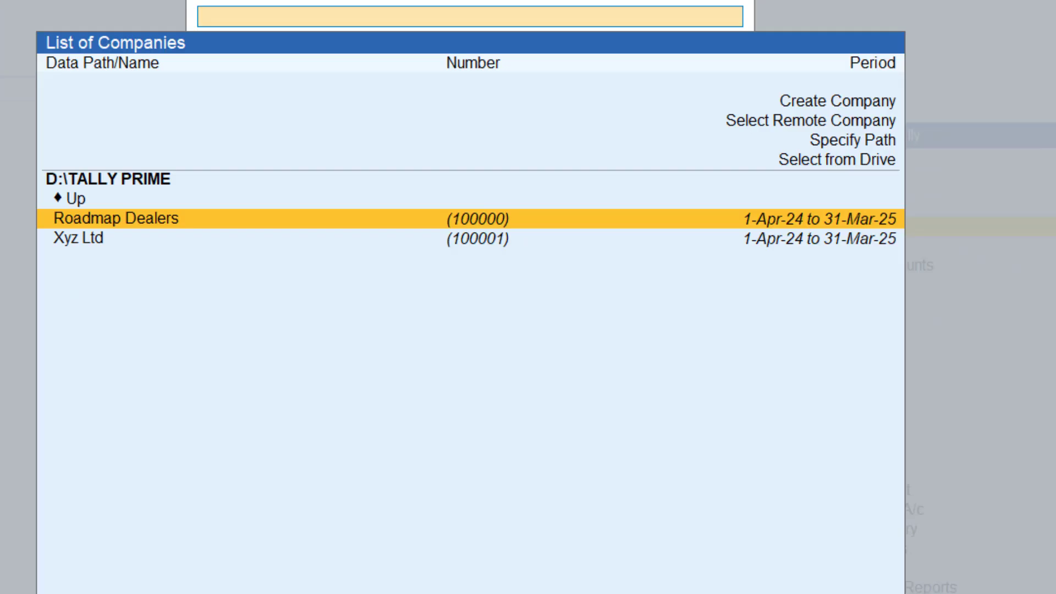
{"action": "key", "text": "Down"}
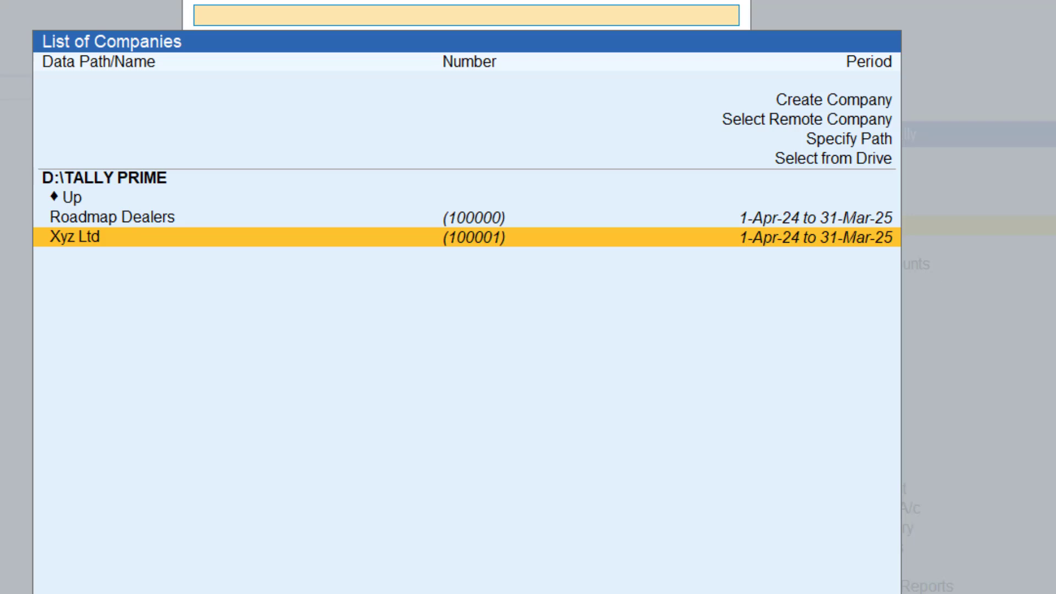